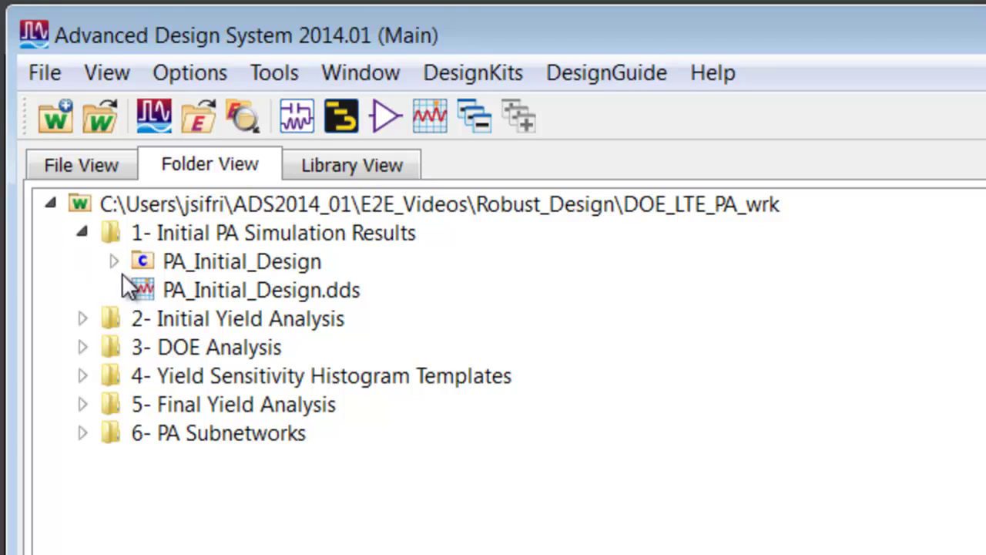
Open the schematic of the PA_Initial_Design cell from the 1- Initial PA Simulation Results folder
left_click(114, 262)
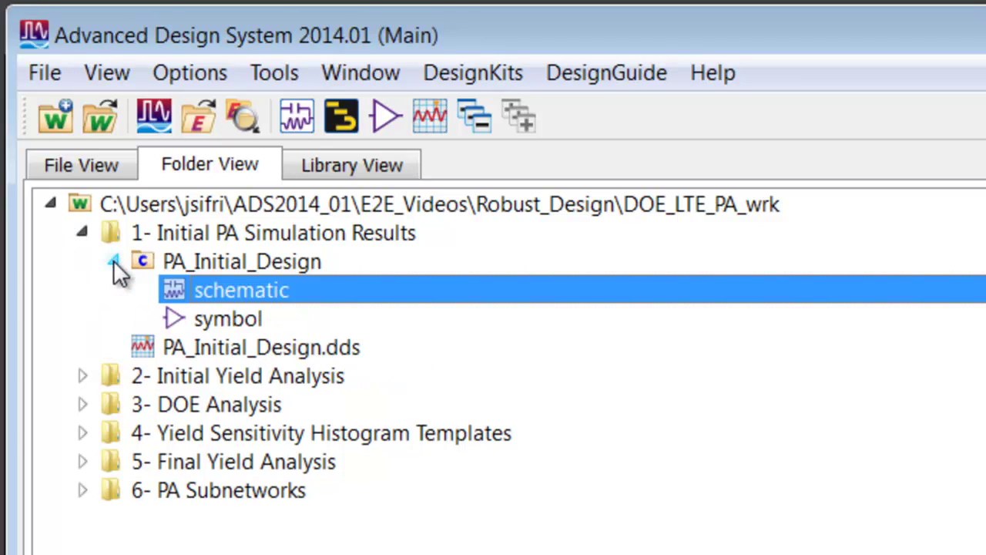
double_click(237, 290)
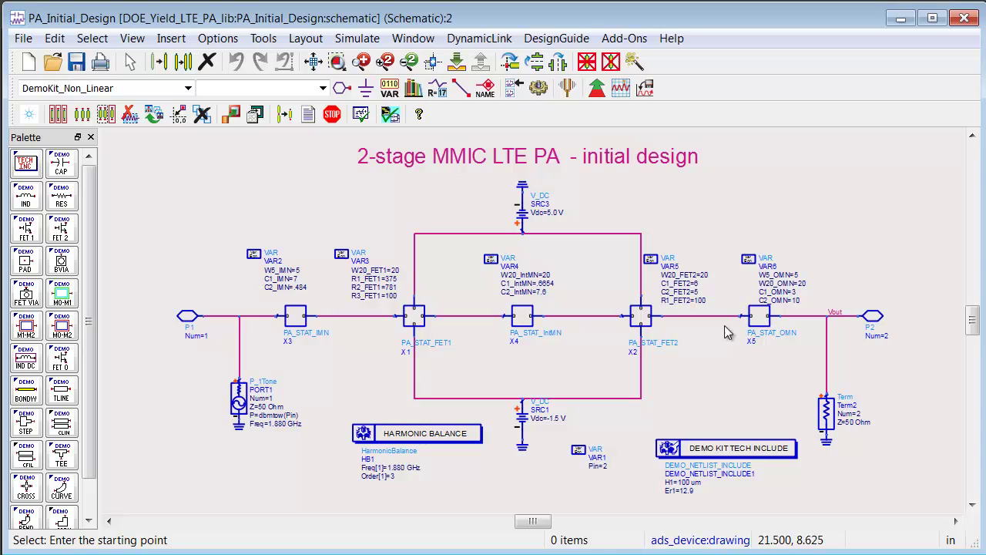
Inspect the subcircuit inside PA_STAT_FET2 (X2), then return to the top-level schematic
left_click(637, 316)
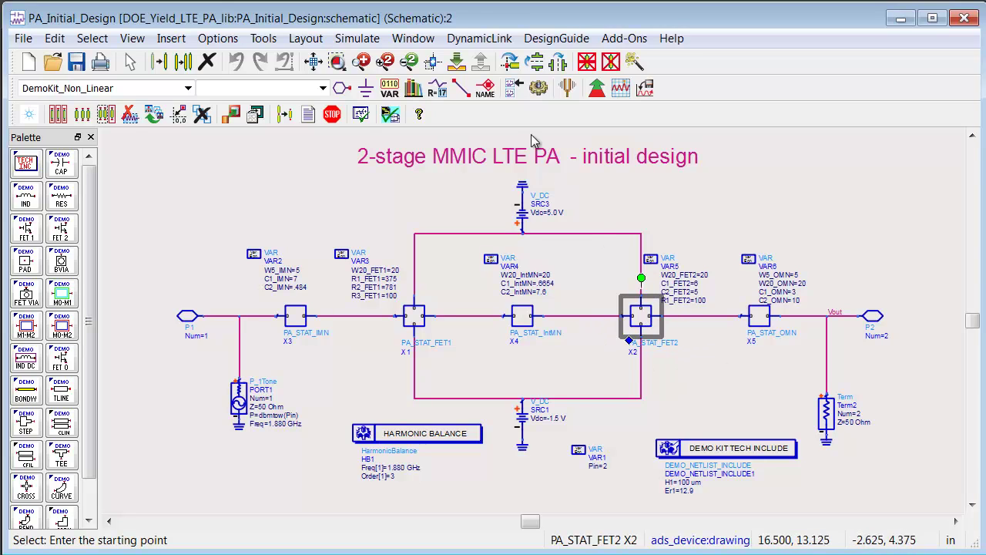
left_click(456, 66)
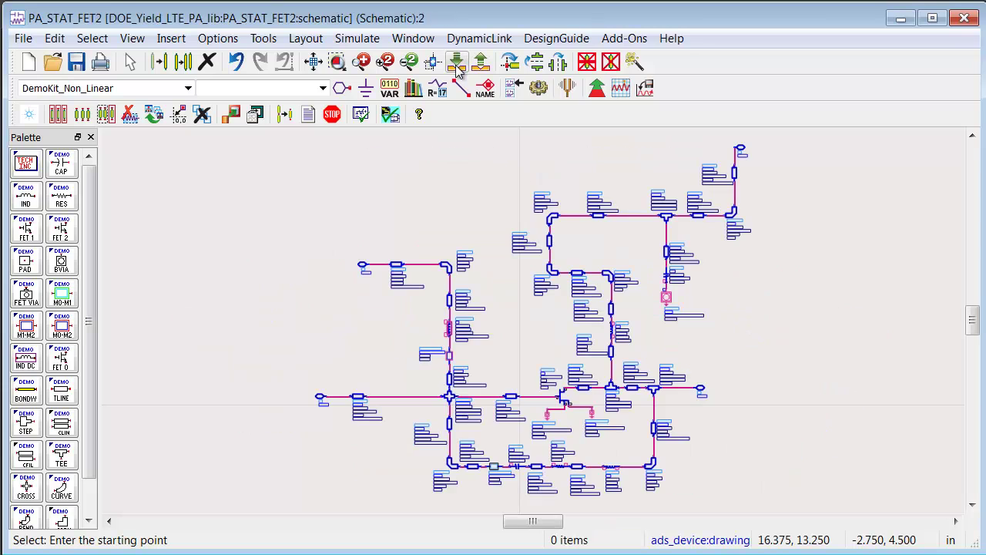
scroll(563, 398, "up", 4)
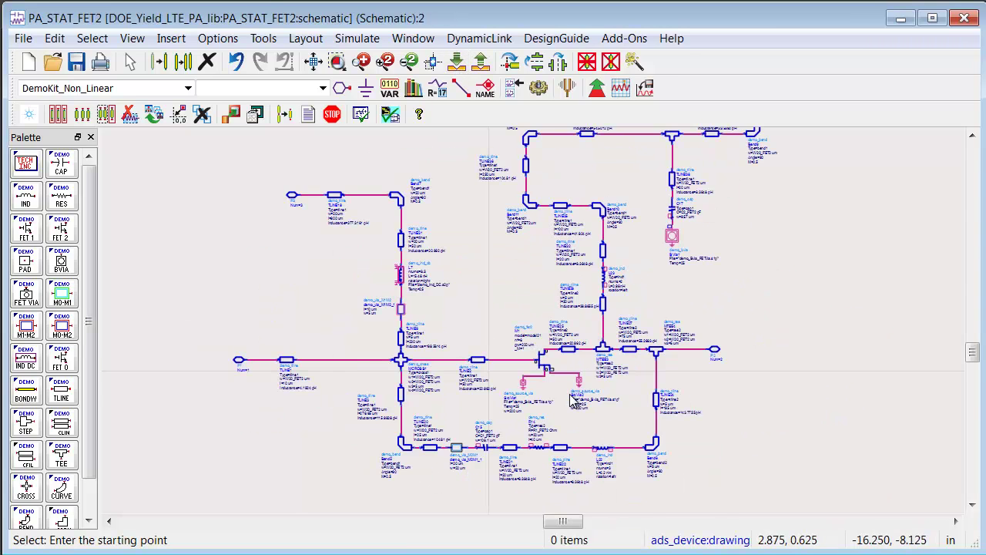
scroll(574, 400, "down", 4)
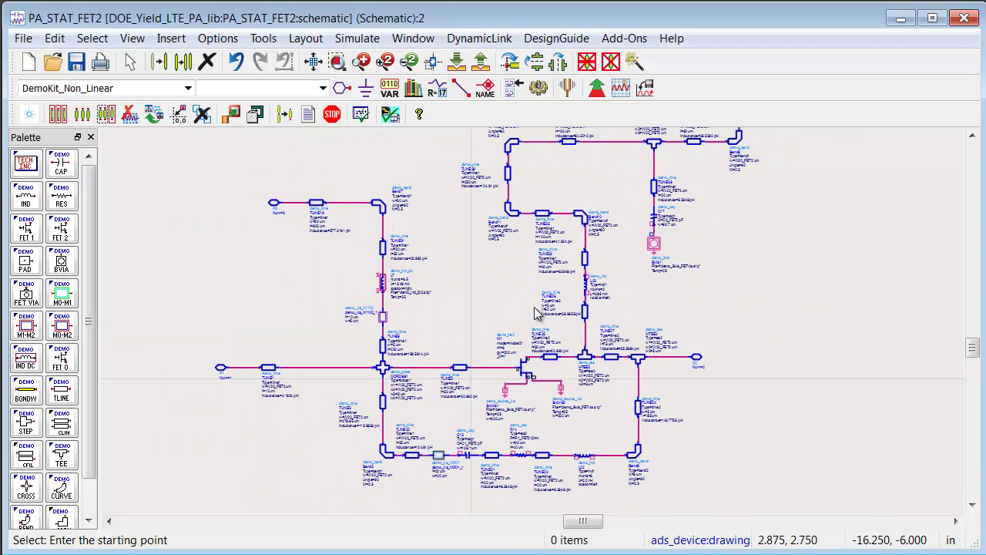
left_click(483, 66)
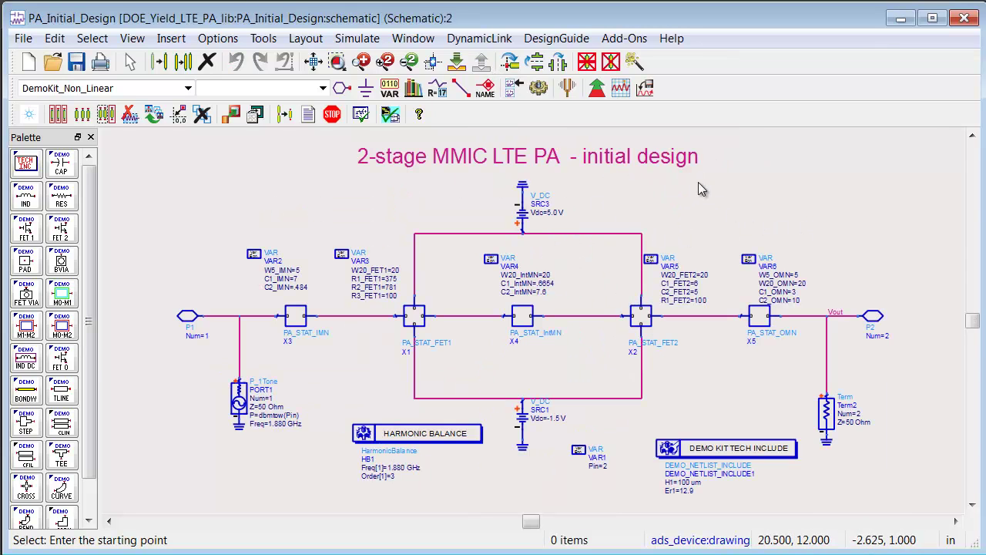
Simulate the initial PA design and view its large-signal output power plot
left_click(538, 87)
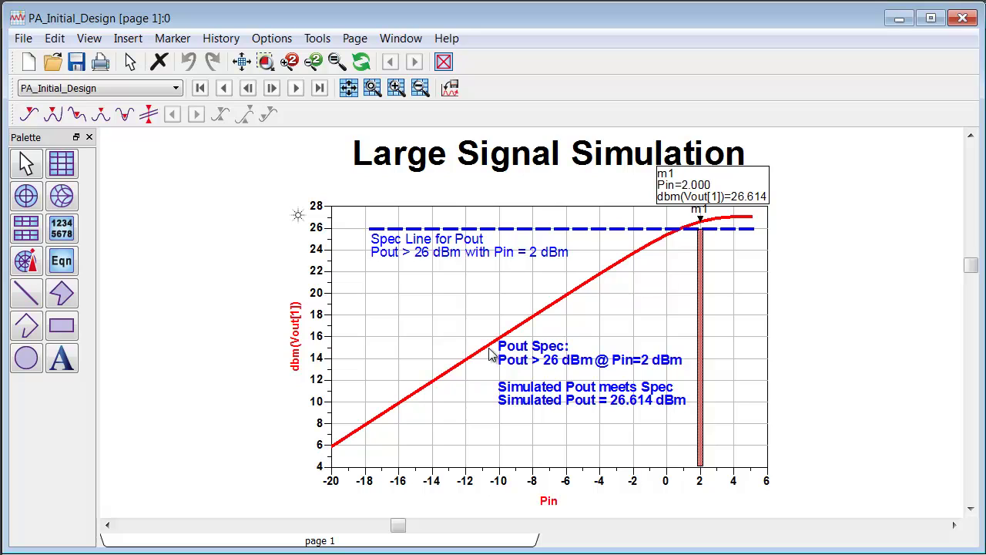
mouse_move(365, 428)
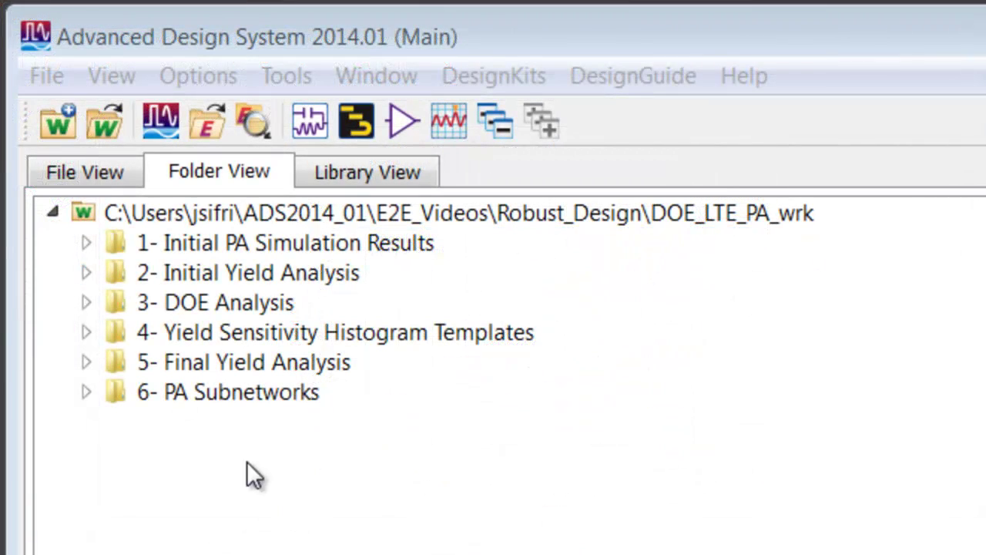
Open the PA_initial_Yield_Analysis2.dds data display from the 2- Initial Yield Analysis folder
left_click(86, 272)
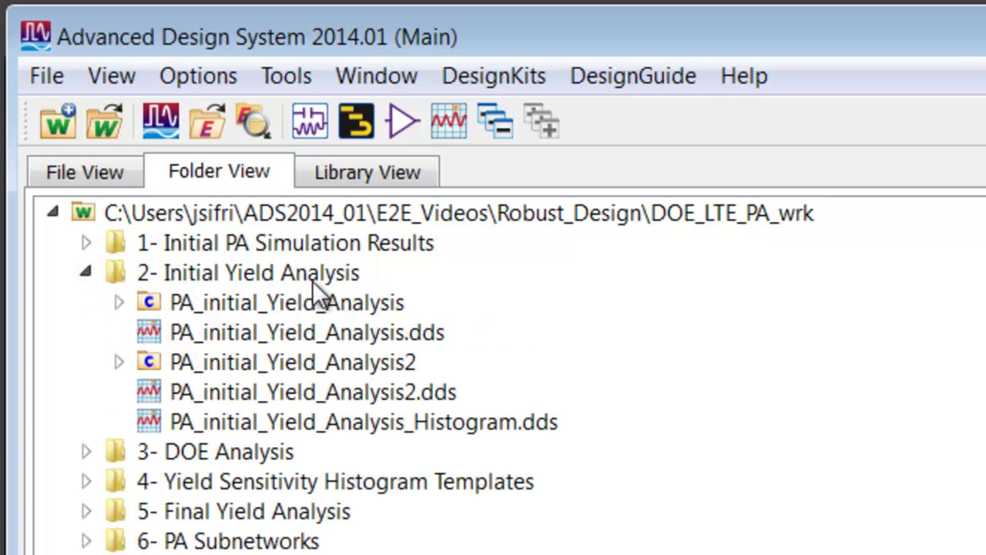
mouse_move(166, 299)
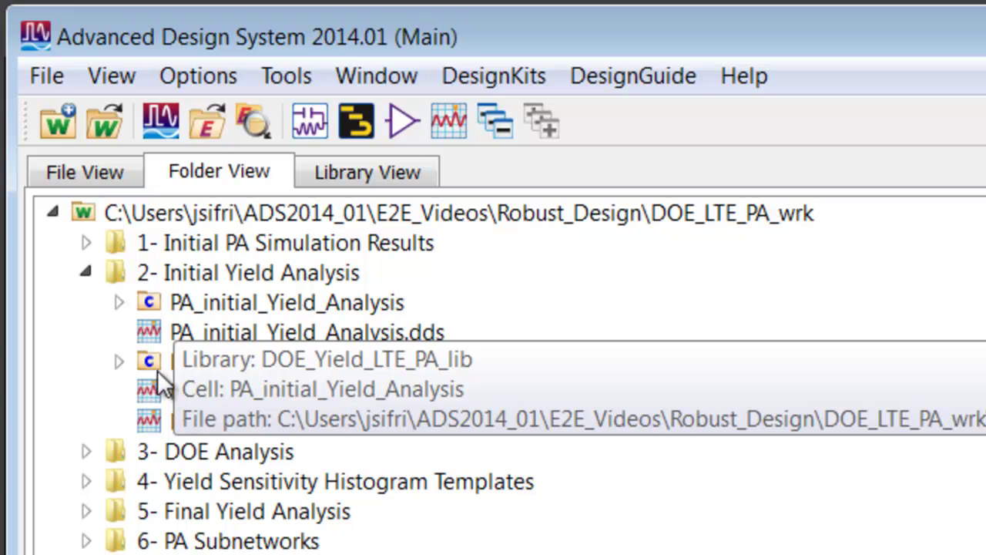
mouse_move(390, 372)
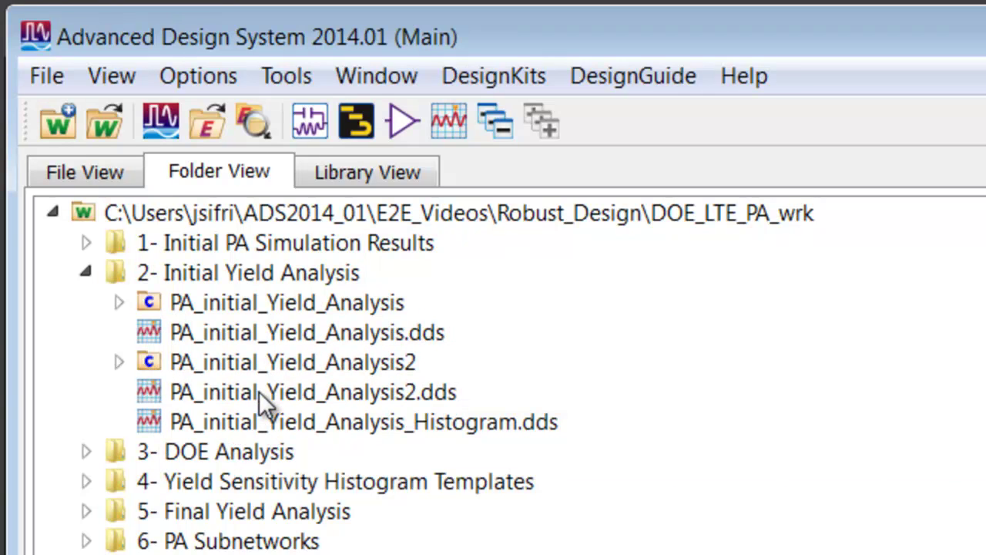
double_click(350, 396)
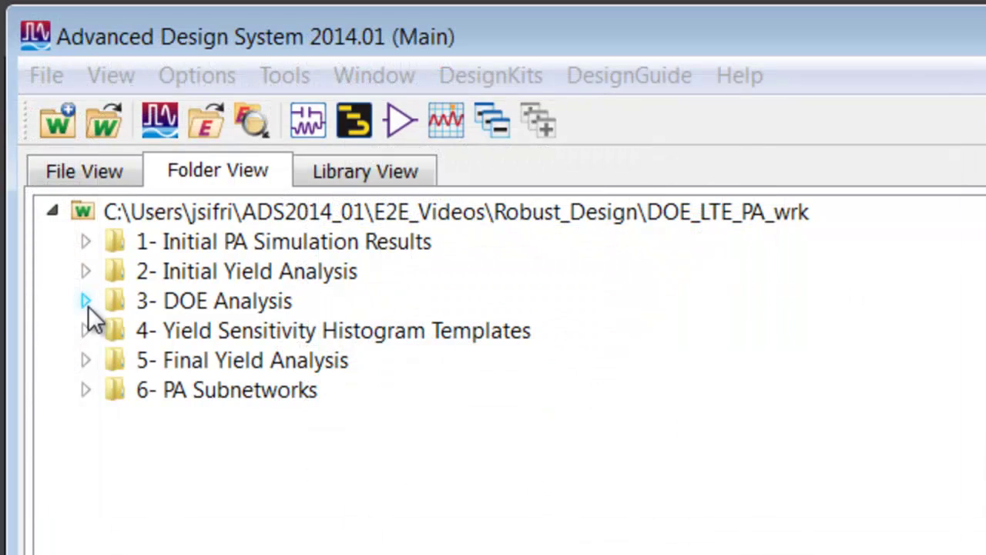
Open the schematic of the PA_DOE_Top_Level_on_Caps cell from the 3- DOE Analysis folder
left_click(86, 301)
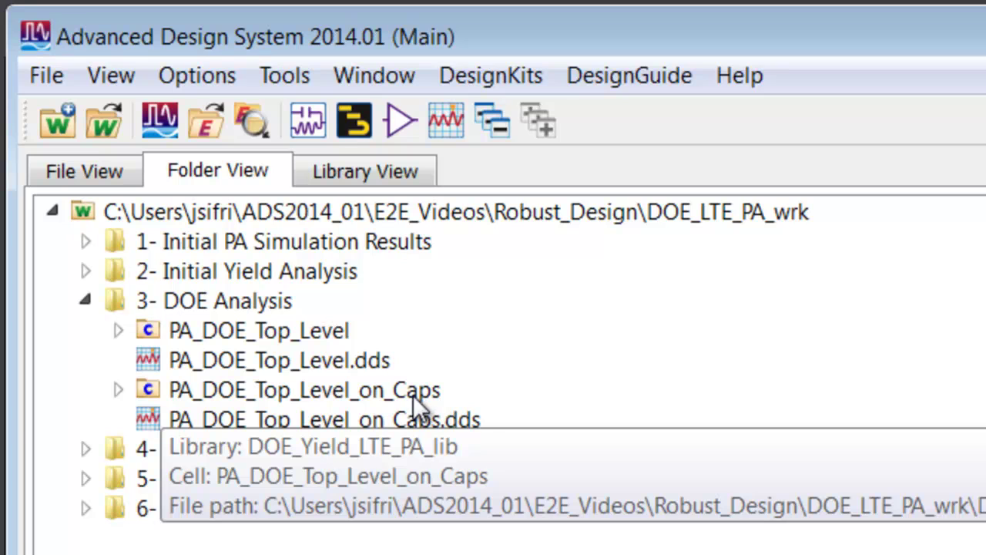
left_click(118, 391)
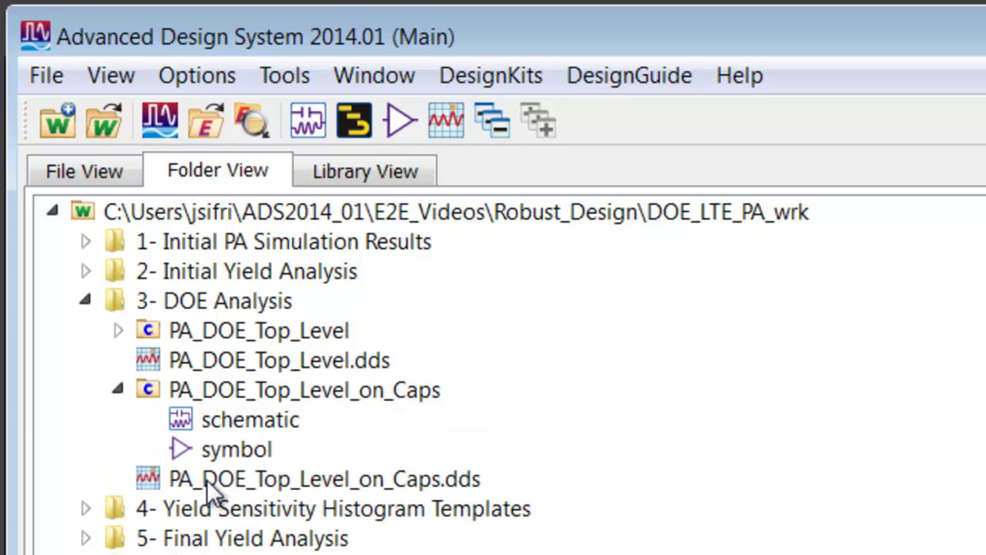
double_click(240, 420)
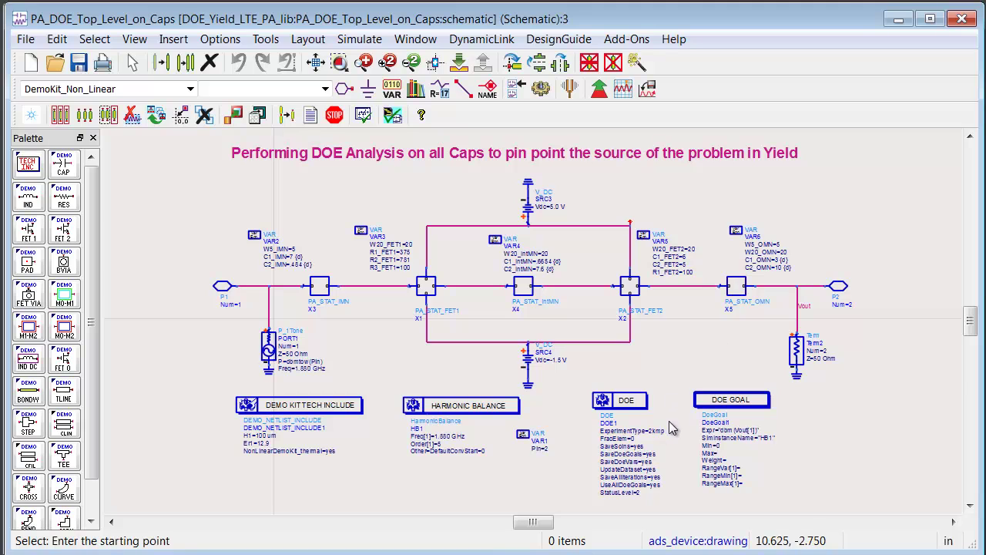
Switch the component palette to Optim/Stat/DOE to find the DOE controller used in the schematic
scroll(670, 427, "up", 3)
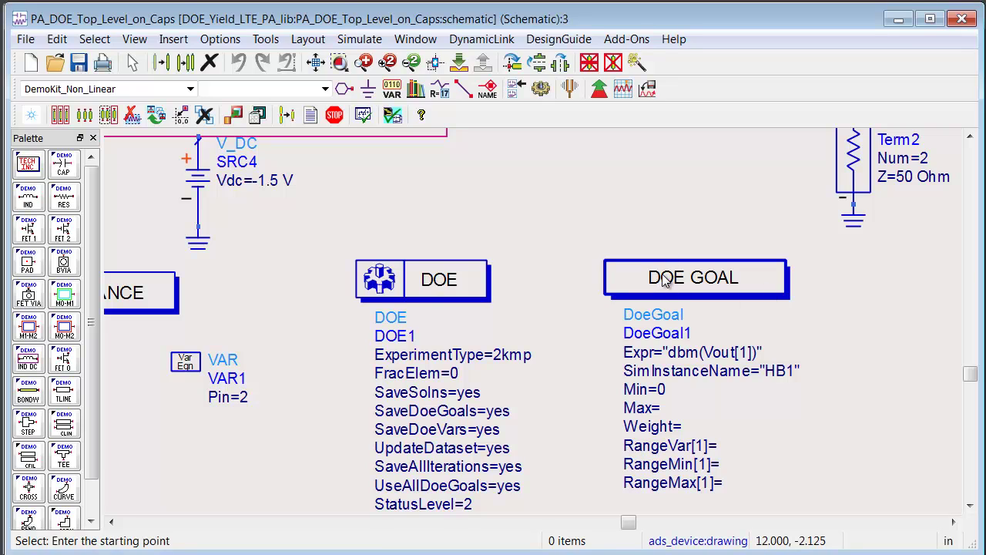
left_click(191, 91)
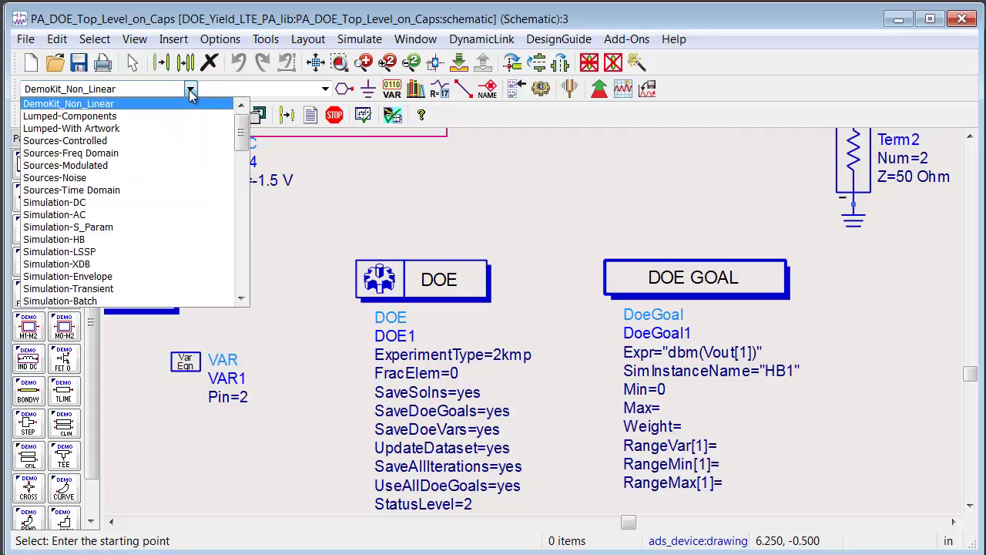
left_click_drag(242, 133, 242, 161)
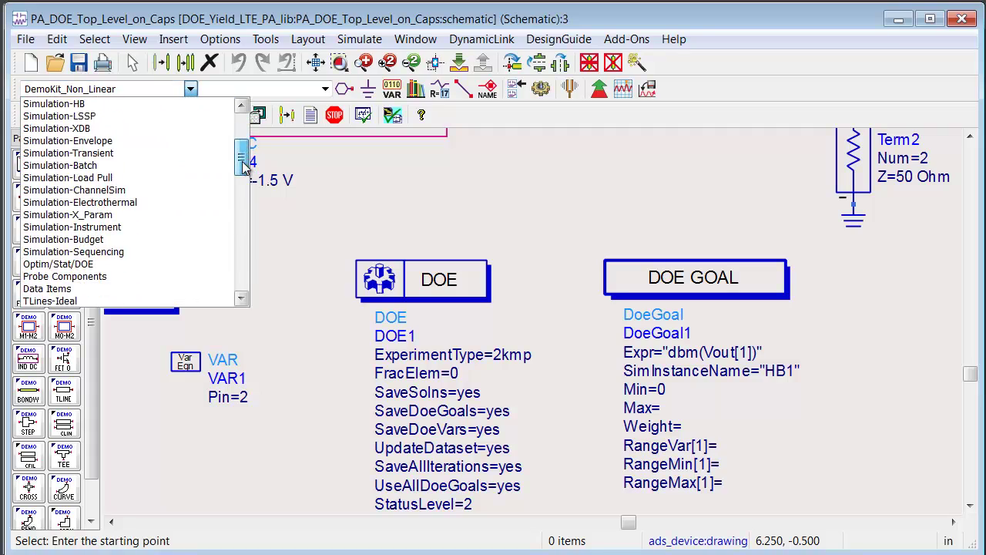
left_click(62, 263)
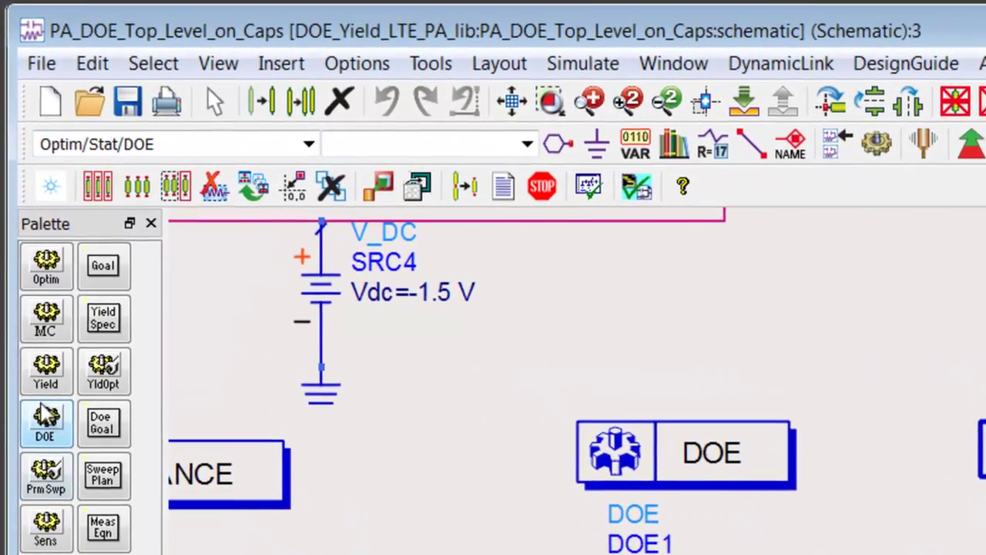
left_click(54, 415)
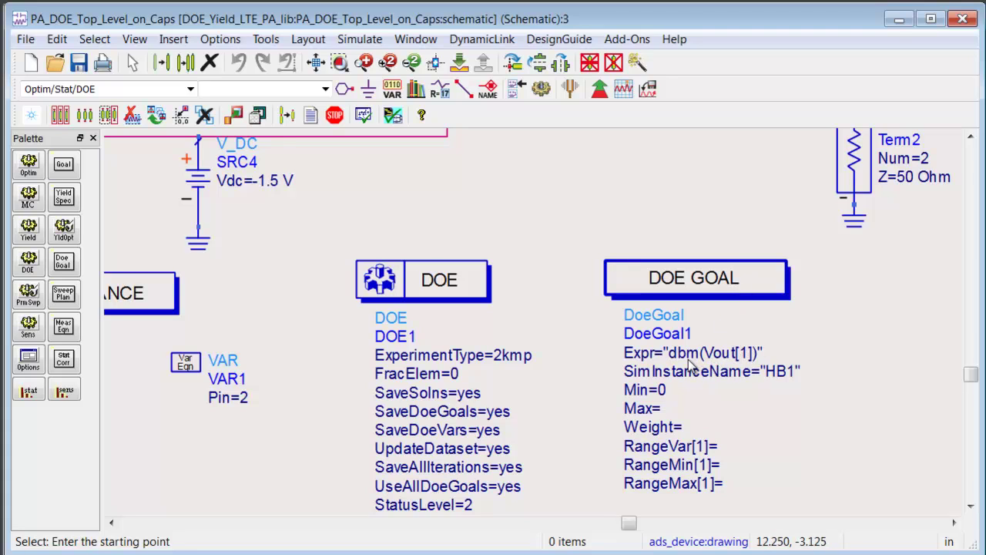
Examine the Vout node at the amplifier output that the DOE goal expression refers to
scroll(772, 223, "down", 2)
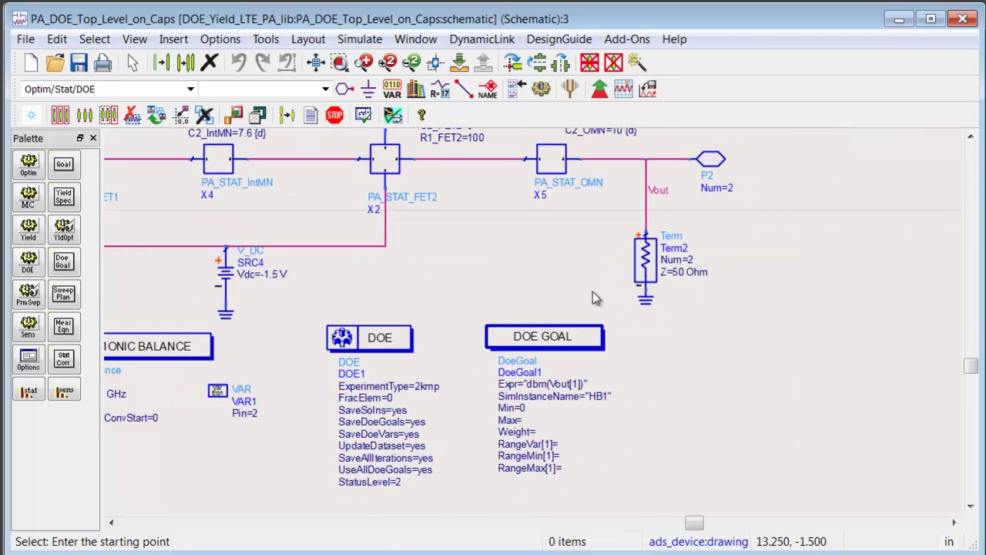
scroll(585, 296, "up", 2)
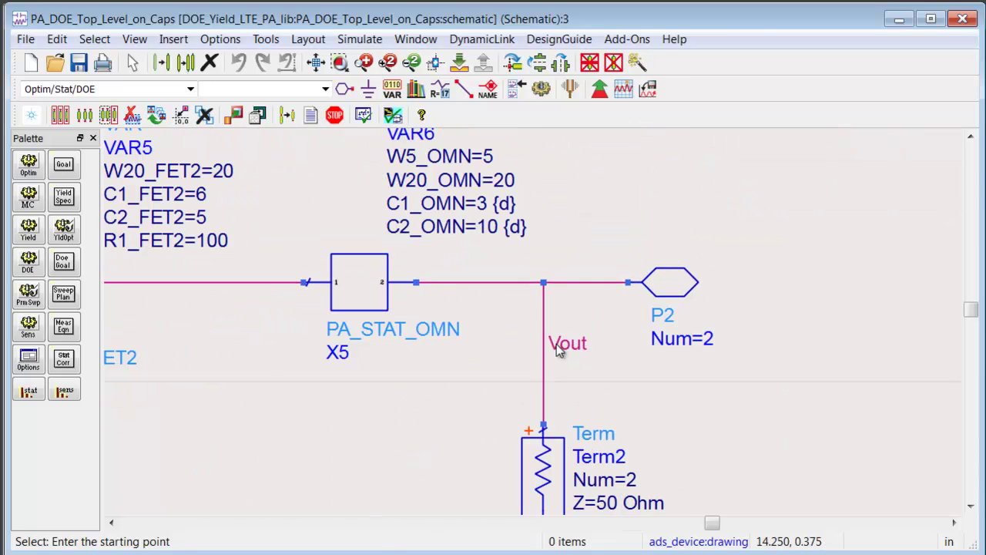
key("f")
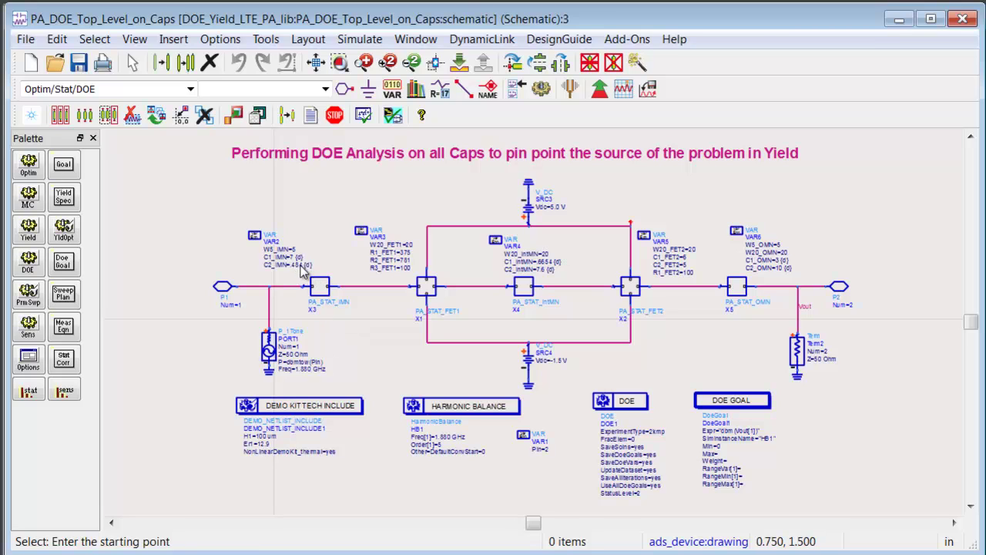
Check the DOE ranges assigned to capacitors C1_IMN and C2_IMN in VAR2 without changing them
scroll(306, 271, "up", 4)
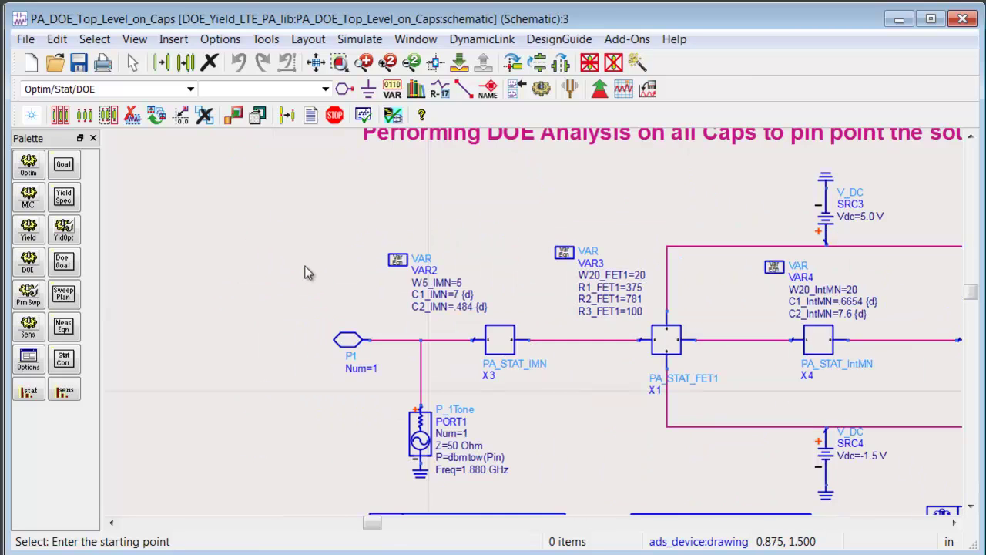
scroll(306, 271, "up", 1)
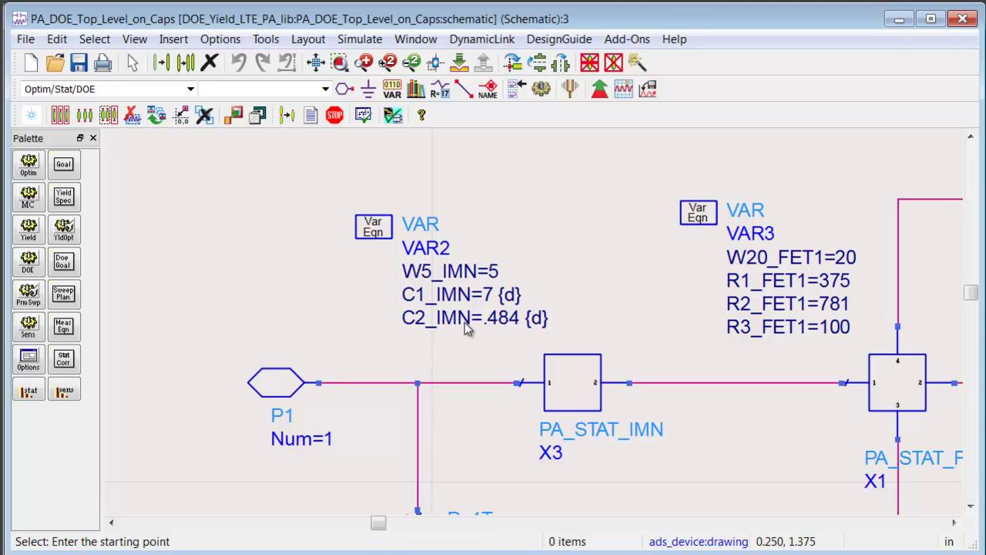
left_click(511, 302)
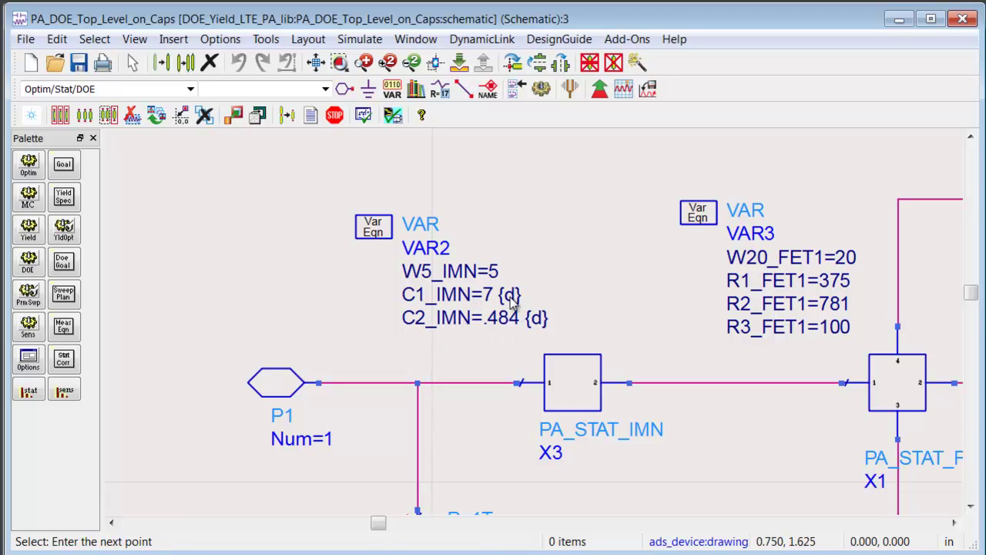
double_click(511, 302)
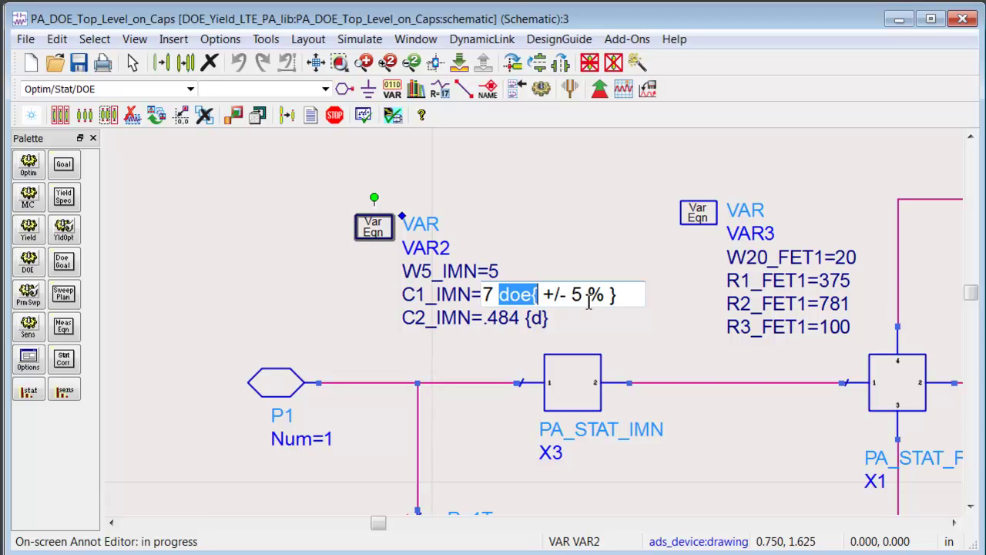
double_click(540, 320)
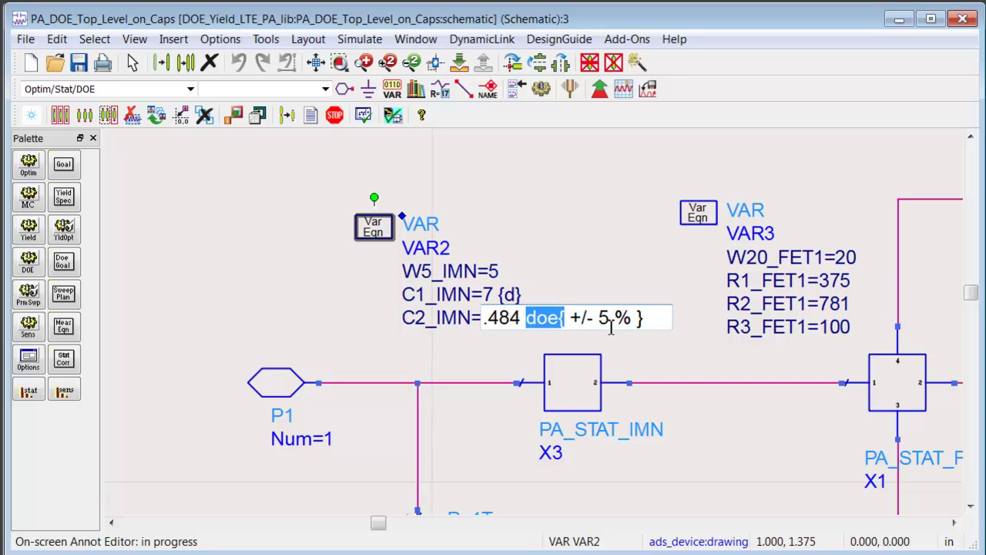
left_click(663, 405)
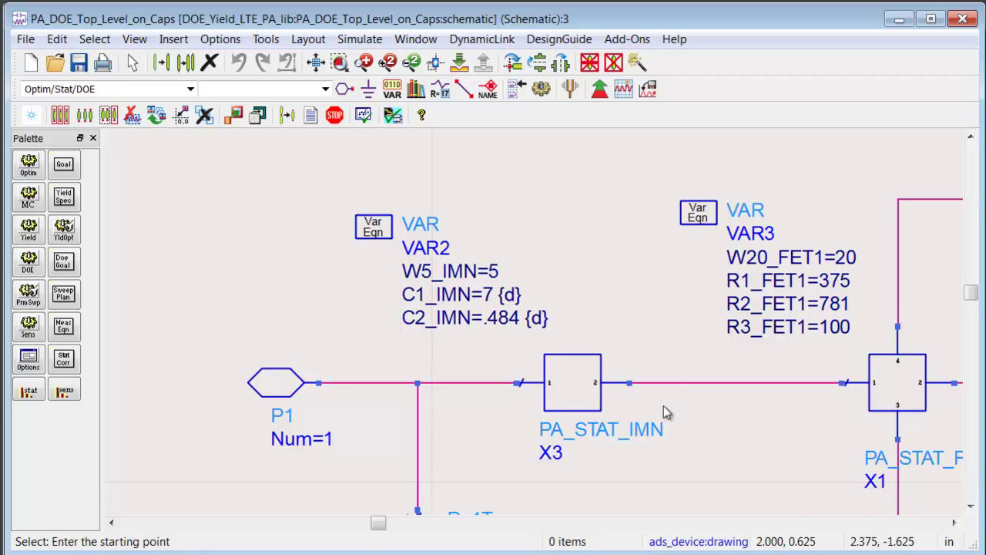
Check the DOE capacitor variables in VAR4 and VAR6, including the range of C2_OMN, without changing them
scroll(698, 351, "right", 5)
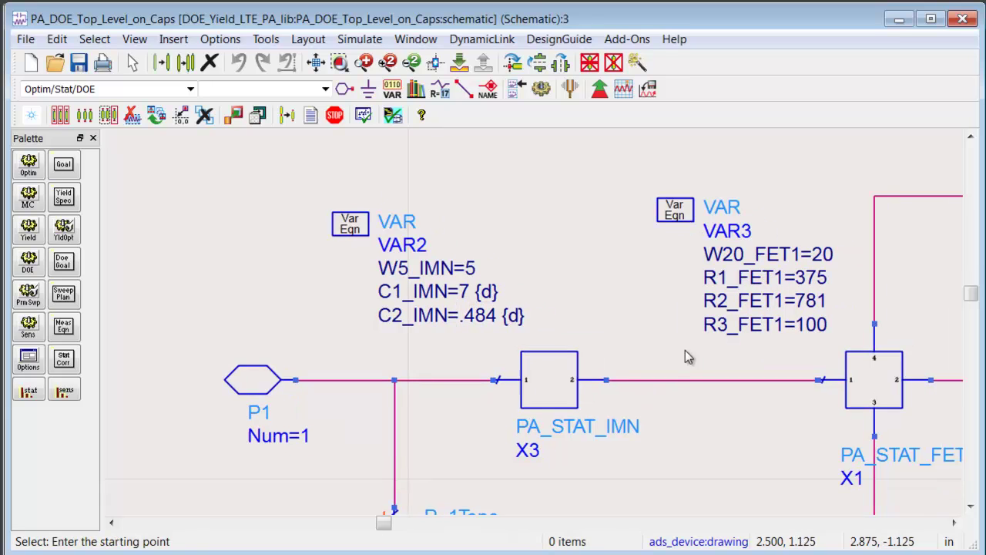
scroll(532, 374, "right", 4)
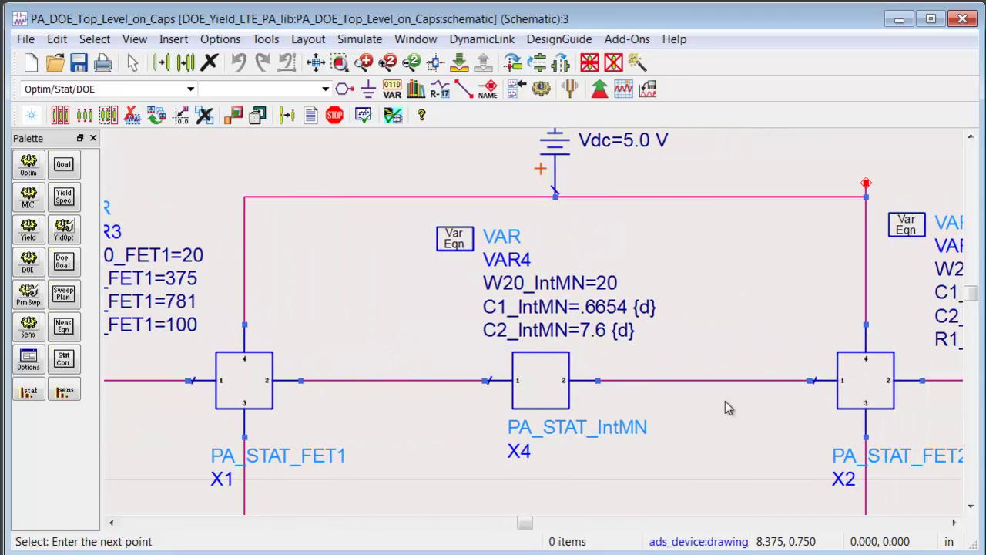
left_click_drag(788, 351, 330, 363)
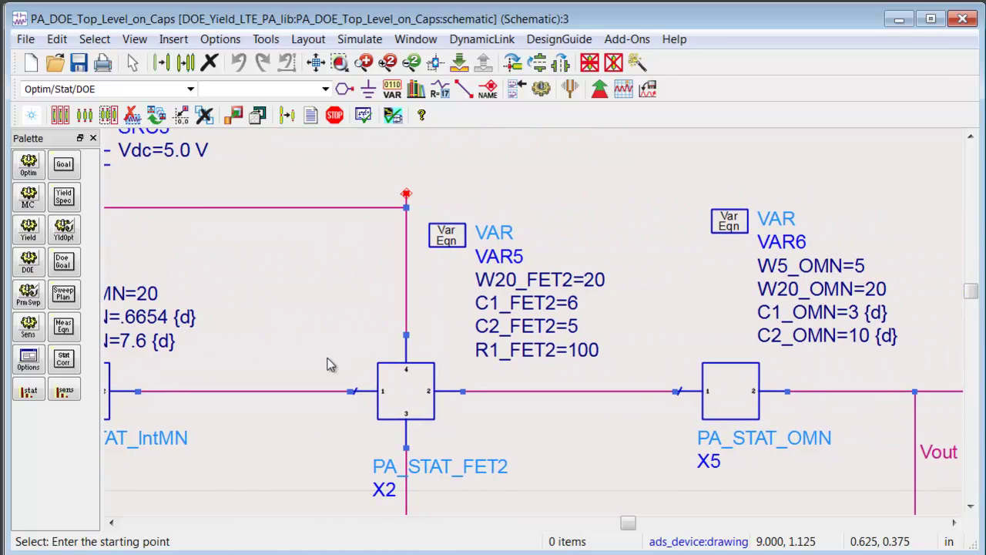
double_click(805, 330)
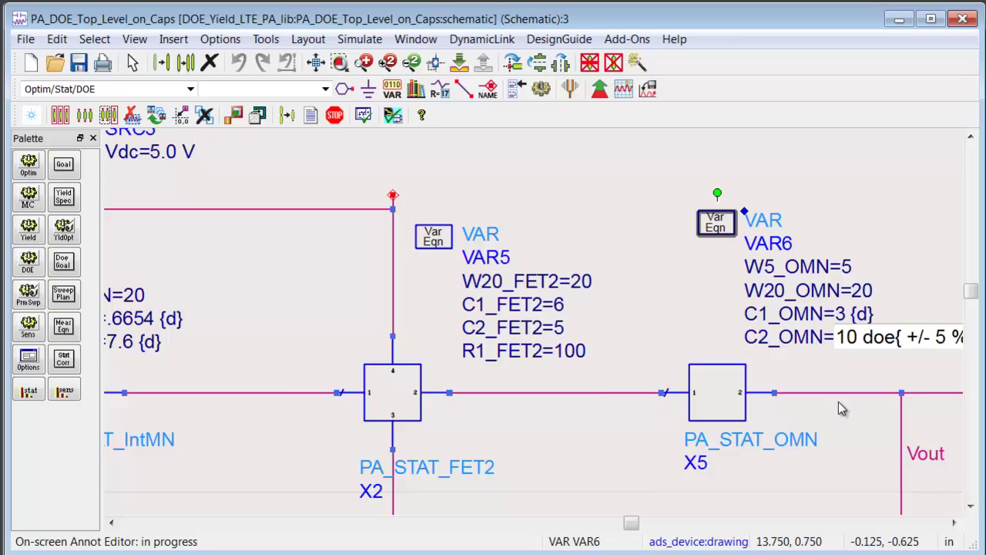
left_click(870, 243)
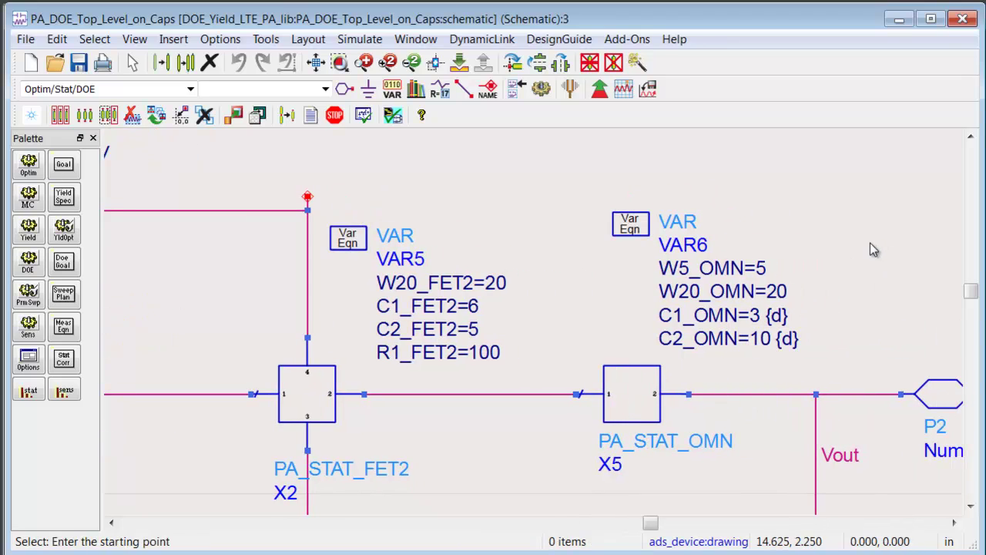
Run the DOE simulation on the complete power amplifier schematic
left_click(316, 64)
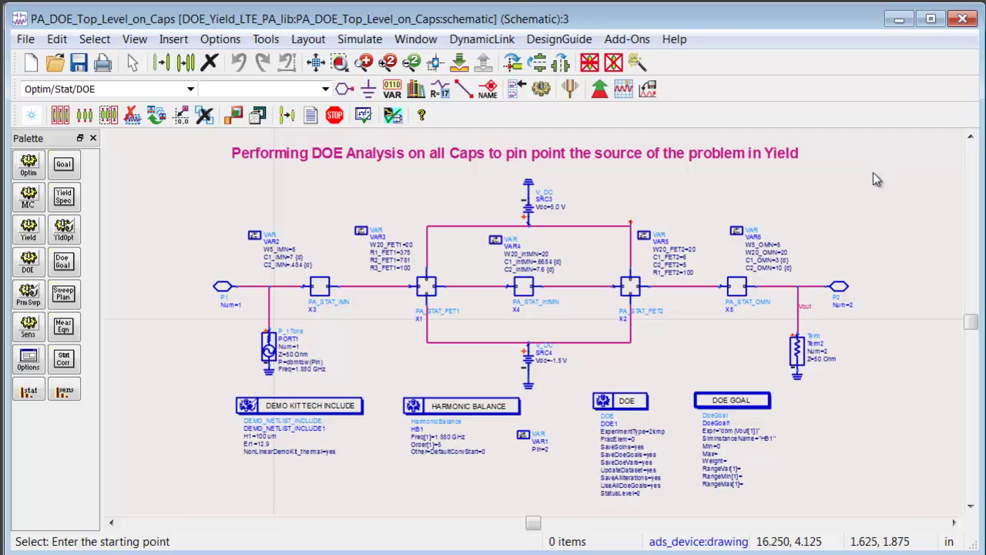
left_click(542, 91)
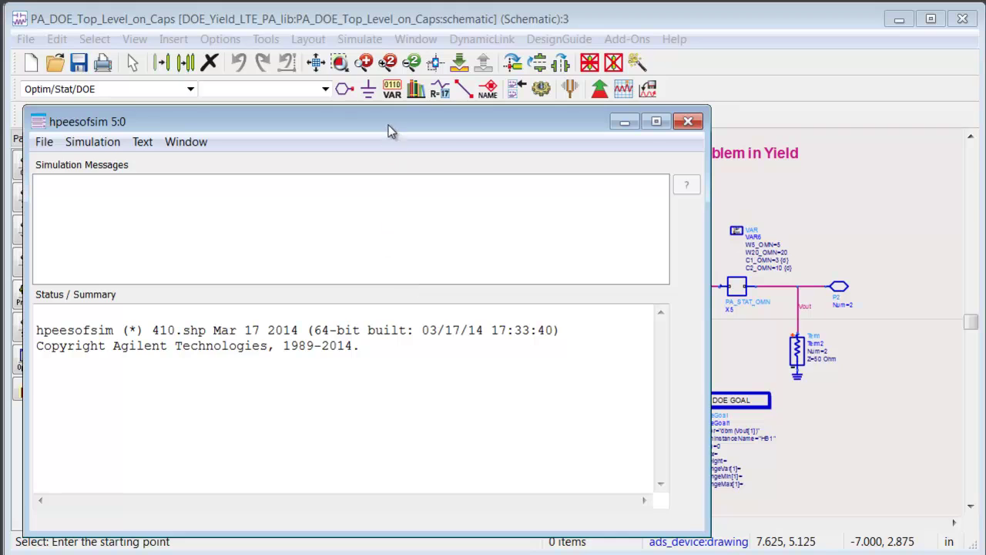
left_click_drag(388, 125, 396, 82)
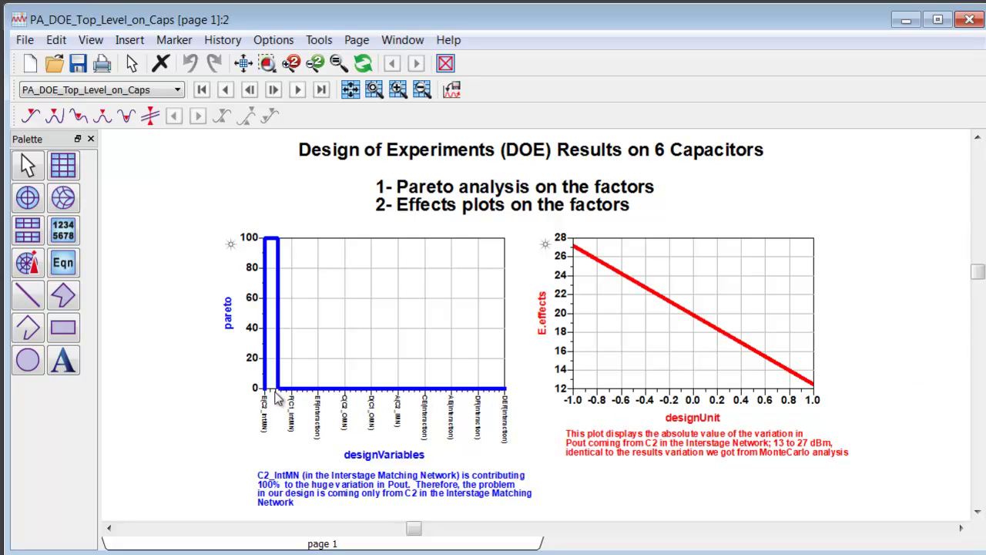
Examine the Pareto plot of the DOE results to compare the capacitors' contributions to the output power variation
scroll(291, 342, "up", 2)
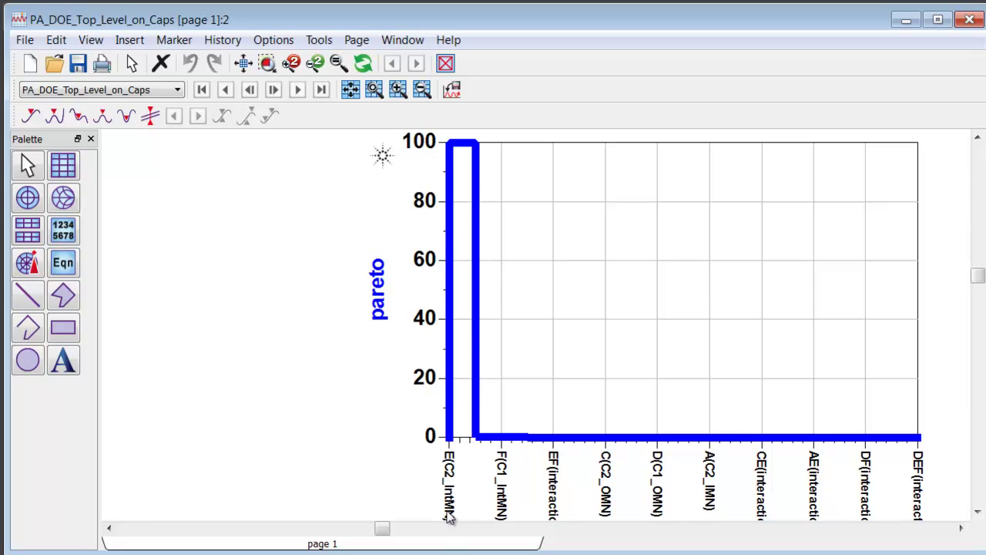
scroll(465, 482, "down", 1)
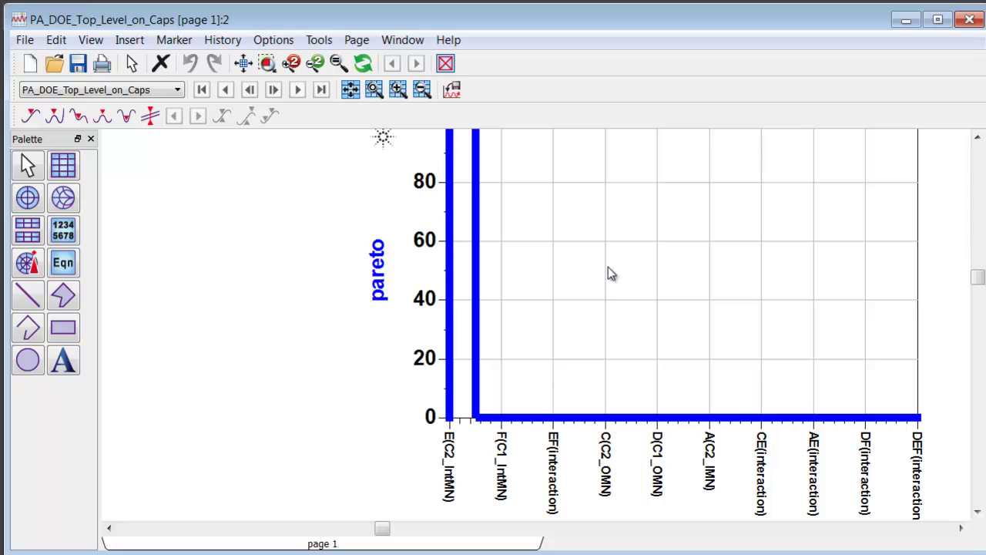
scroll(622, 245, "down", 1)
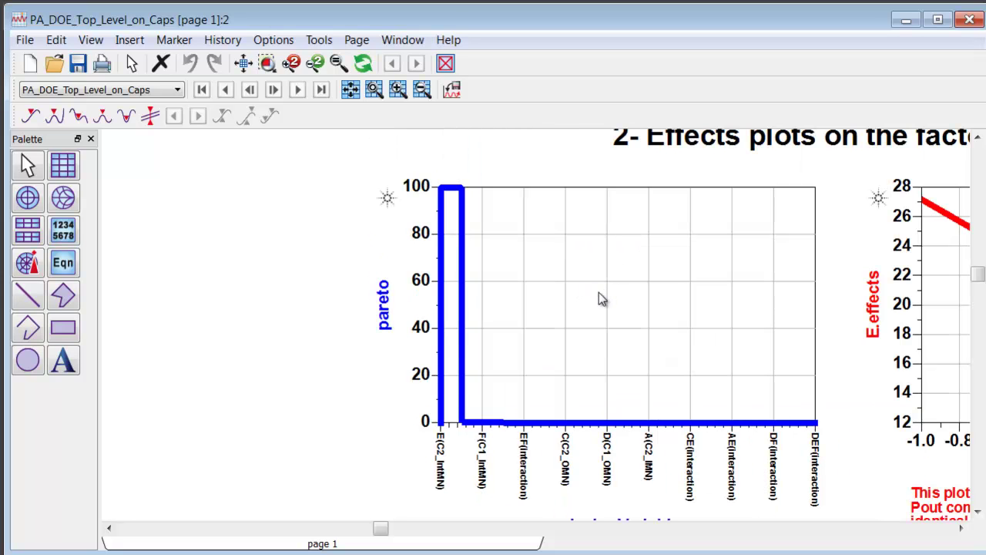
Examine the effects plot from one end of its line to the other to judge the output power variation
left_click_drag(637, 314, 360, 315)
scroll(698, 322, "down", 1)
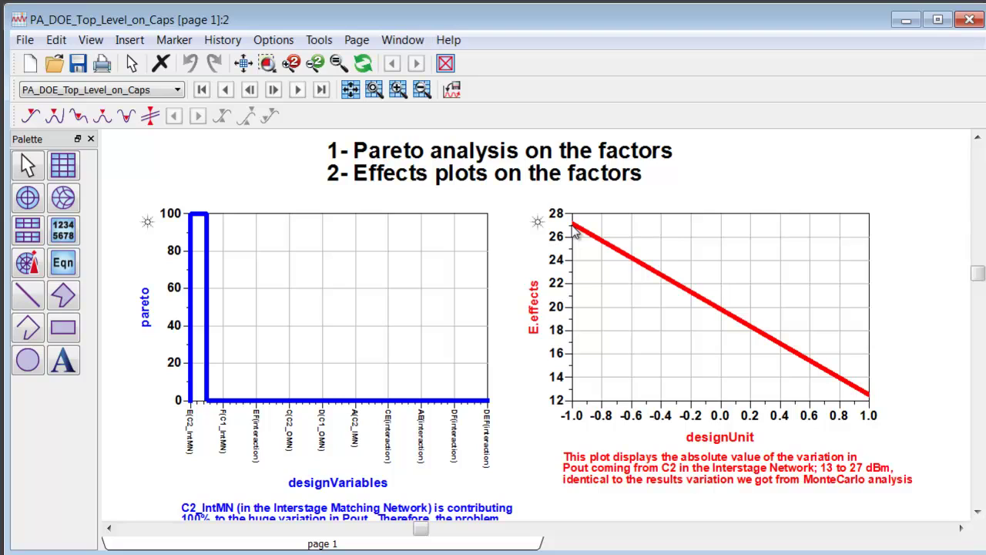
mouse_move(867, 398)
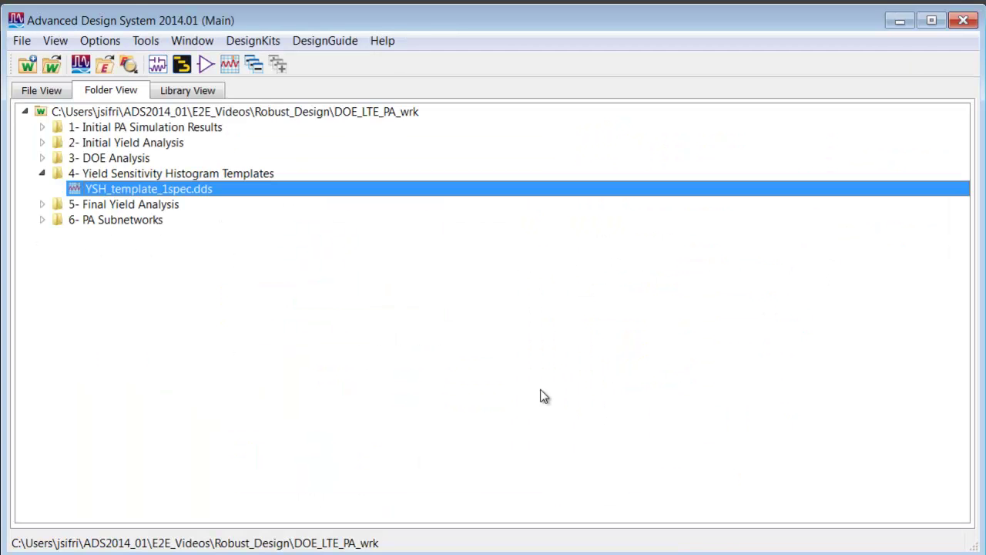
Open the PA_Final_Yield_Analysis2 schematic from the 5- Final Yield Analysis folder and enlarge its window
left_click(42, 205)
left_click(60, 250)
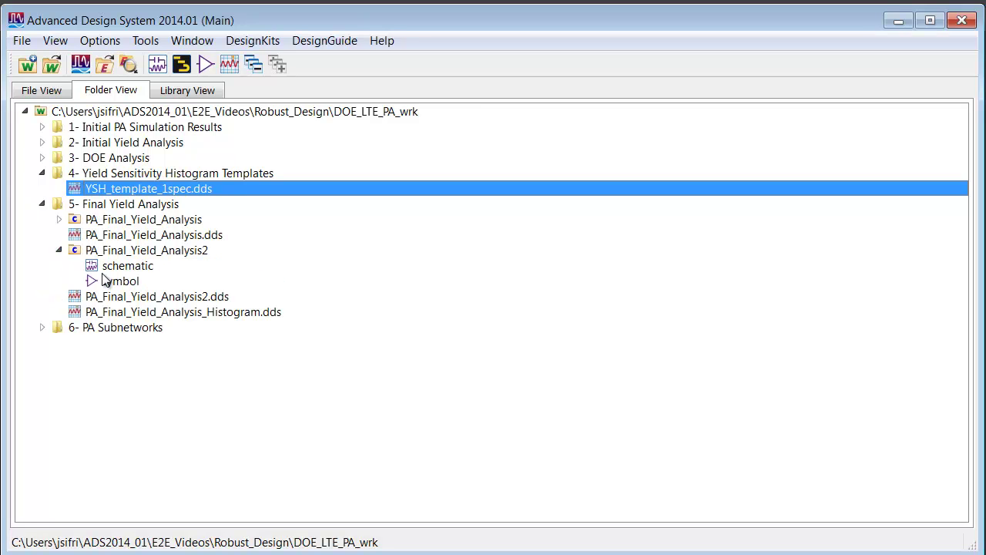
double_click(114, 266)
left_click_drag(660, 431, 975, 545)
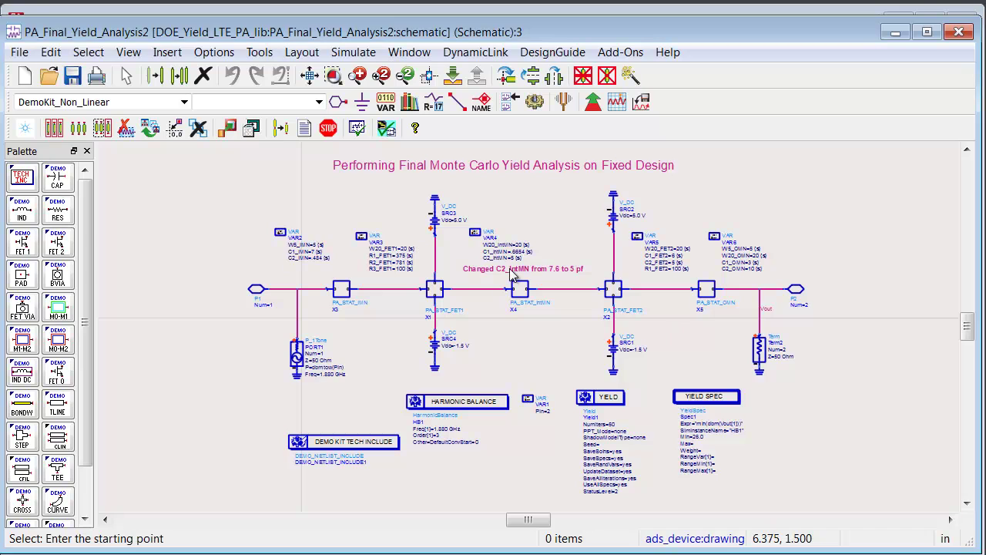
Inspect the C2_IntMN value in VAR4 of the interstage matching network in the fixed design
scroll(480, 231, "up", 2)
scroll(494, 266, "up", 1)
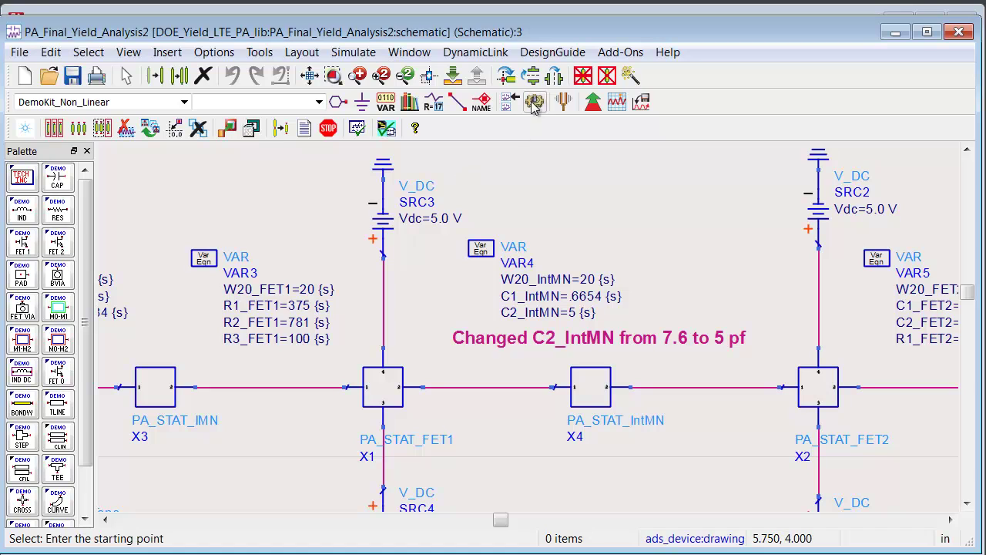
key("f")
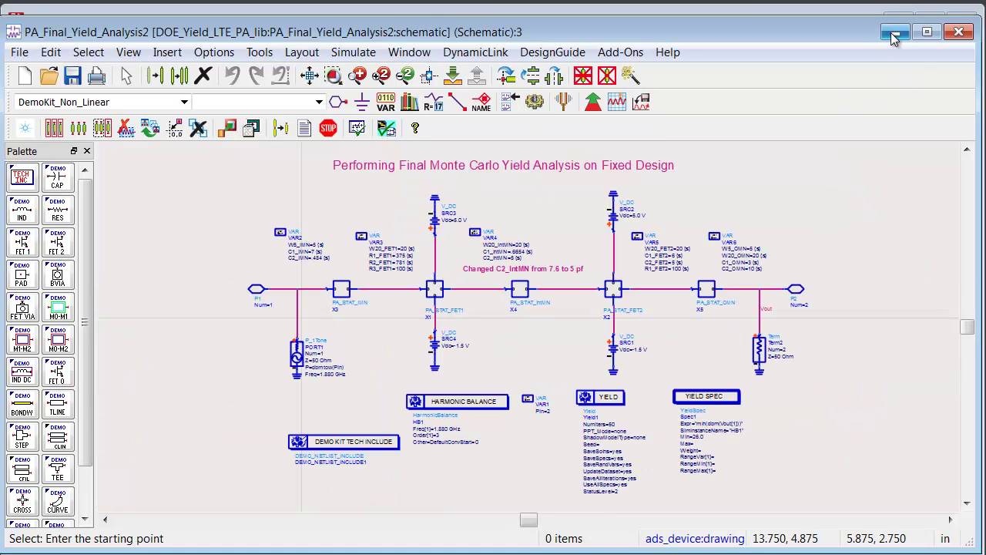
Minimize the schematic and open the final yield results in PA_Final_Yield_Analysis2.dds
left_click(895, 33)
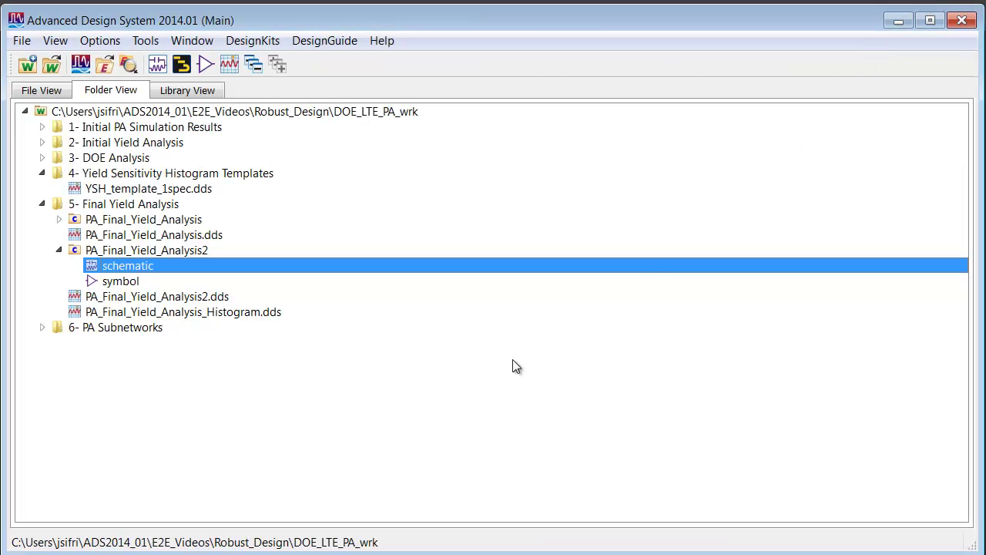
double_click(184, 298)
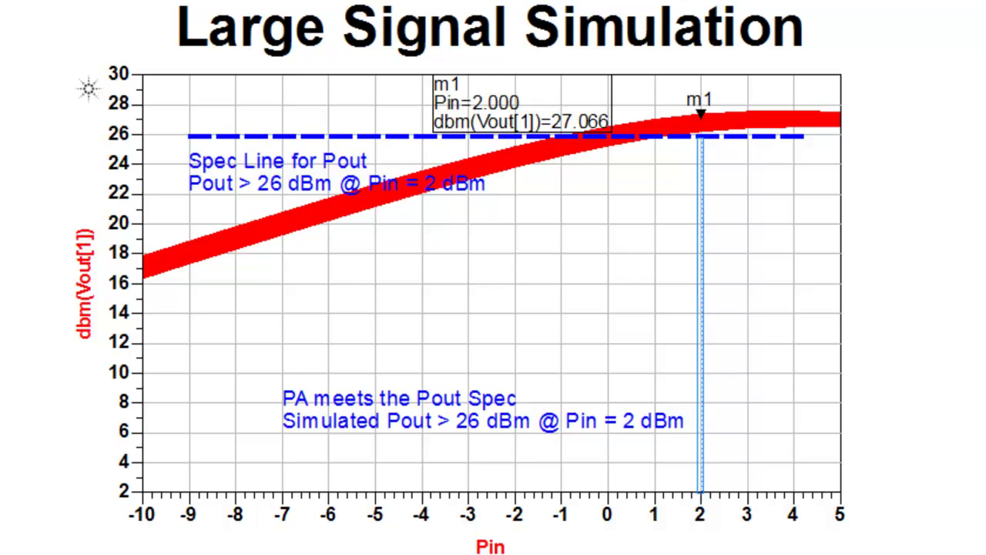
key("Right")
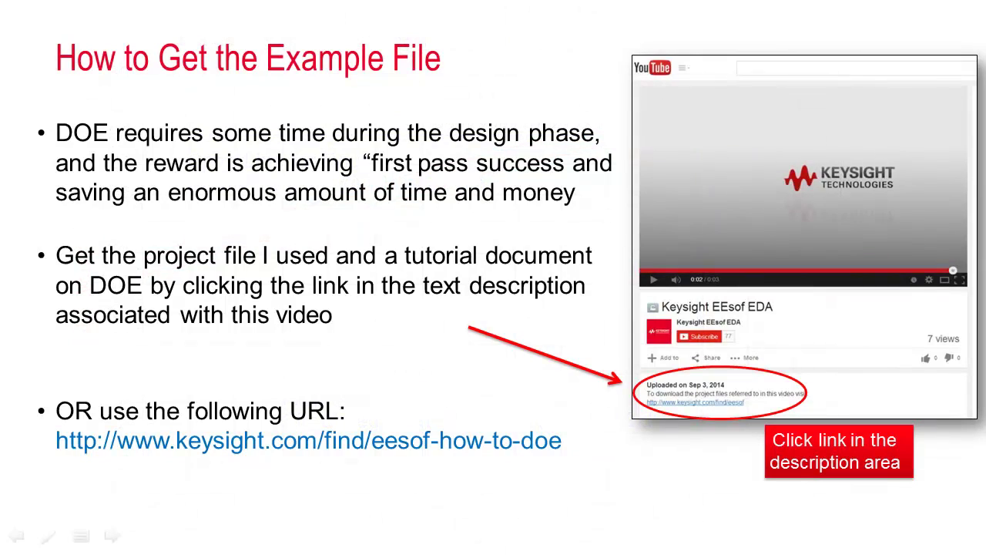